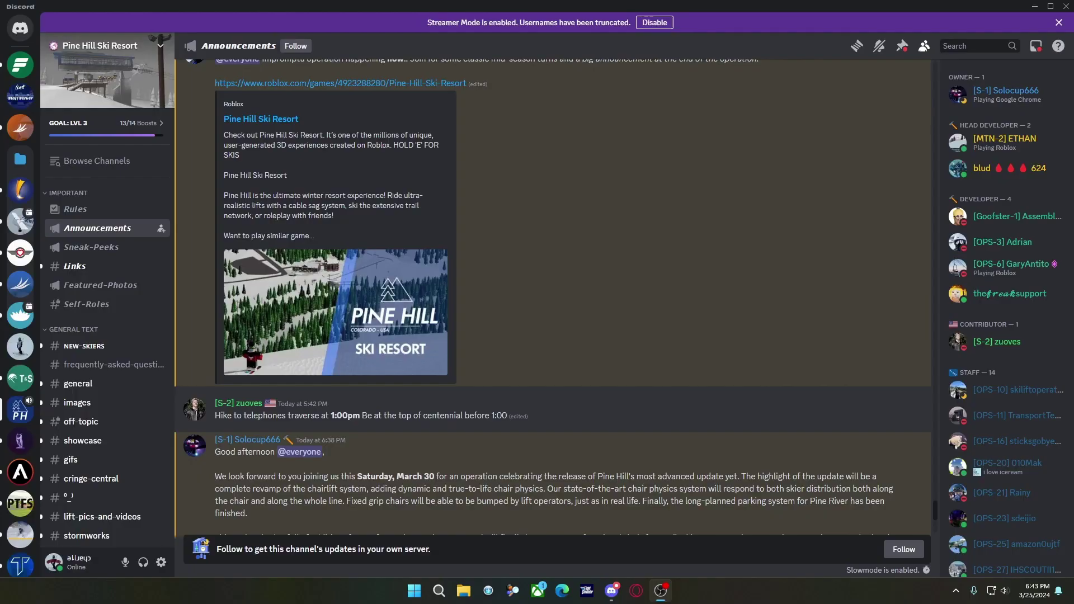
pyautogui.scroll(-1, 565, 314)
pyautogui.scroll(-3, 604, 303)
pyautogui.scroll(-1, 659, 353)
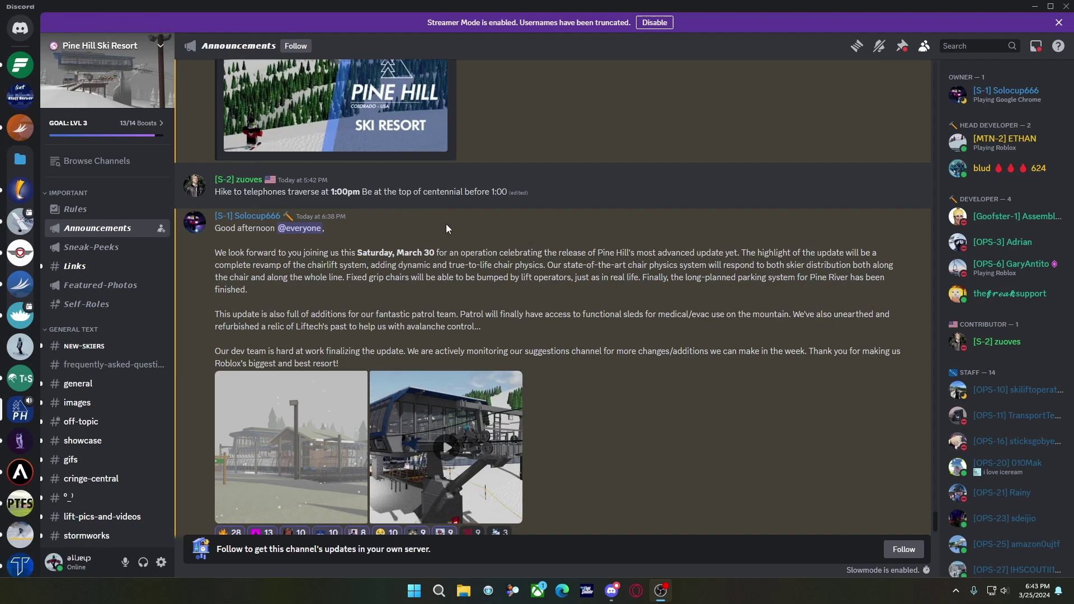
pyautogui.scroll(-1, 446, 223)
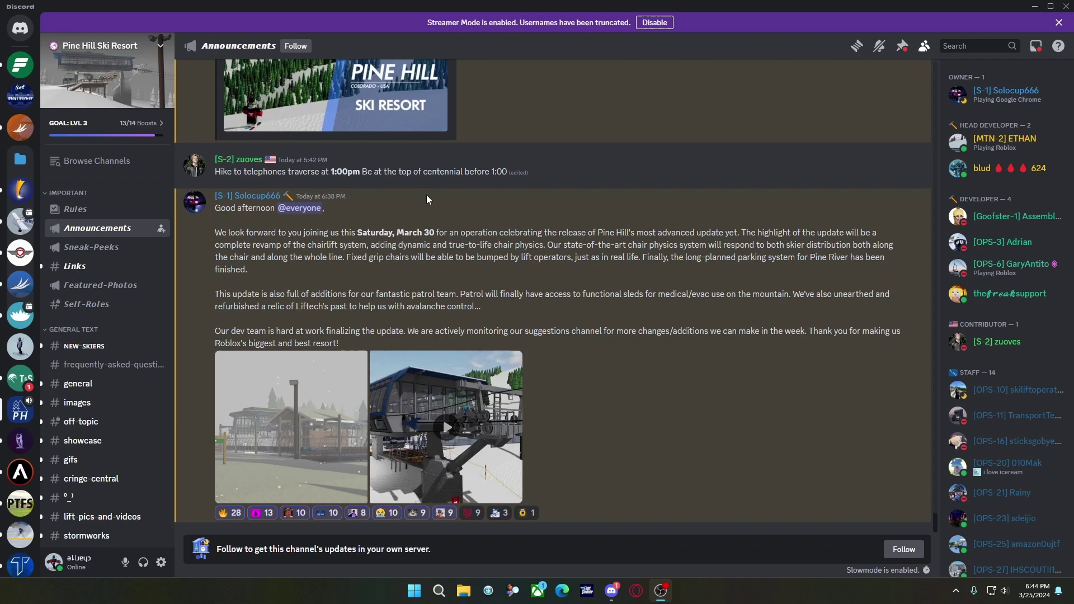
pyautogui.click(291, 428)
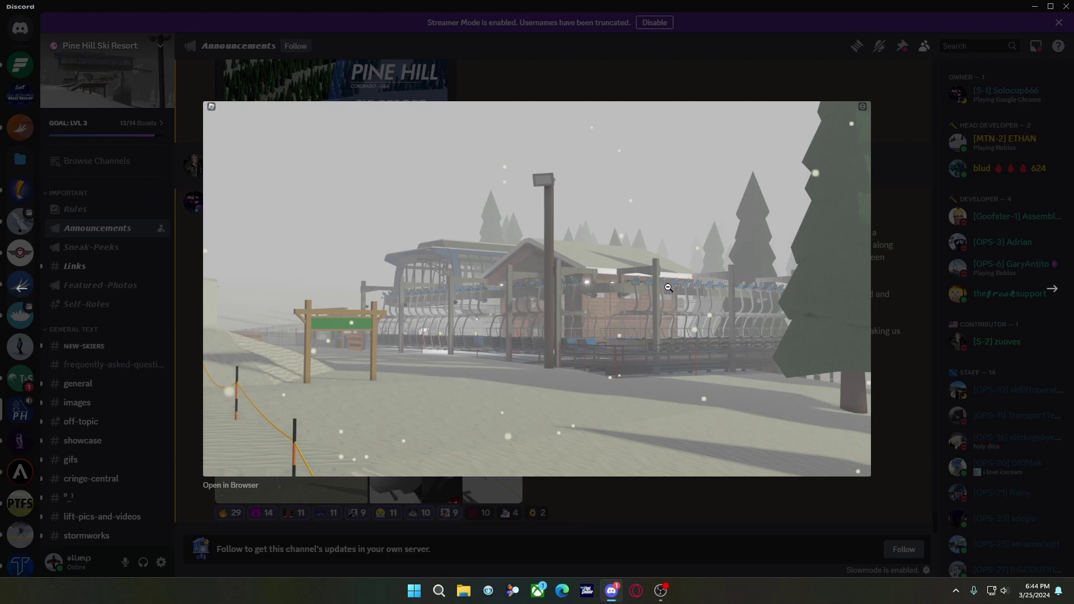
pyautogui.click(672, 511)
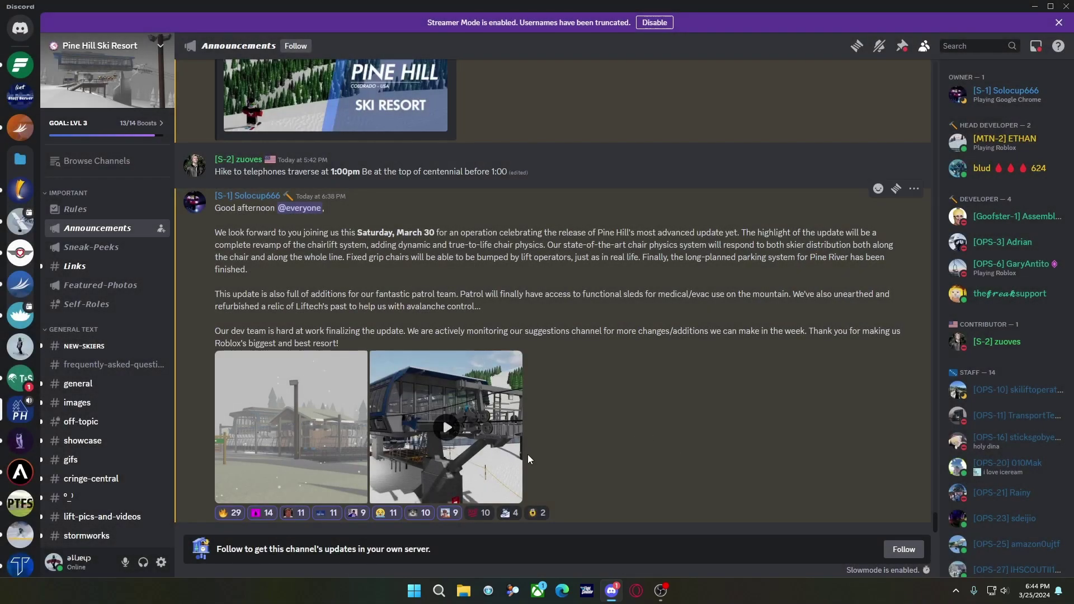
pyautogui.click(445, 429)
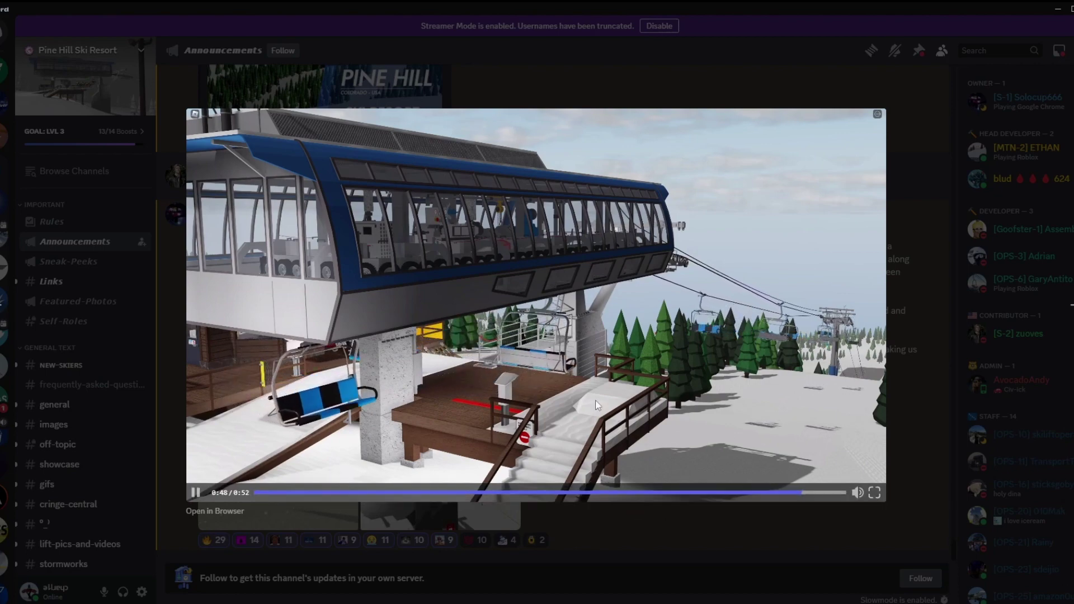
pyautogui.click(696, 546)
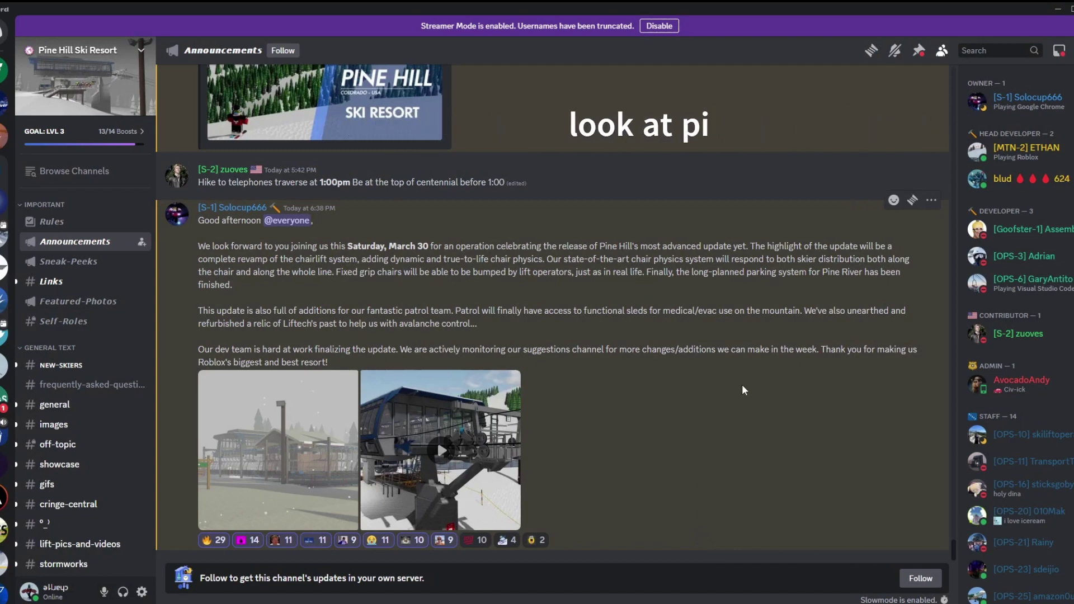
pyautogui.scroll(1, 743, 385)
pyautogui.scroll(-1, 878, 486)
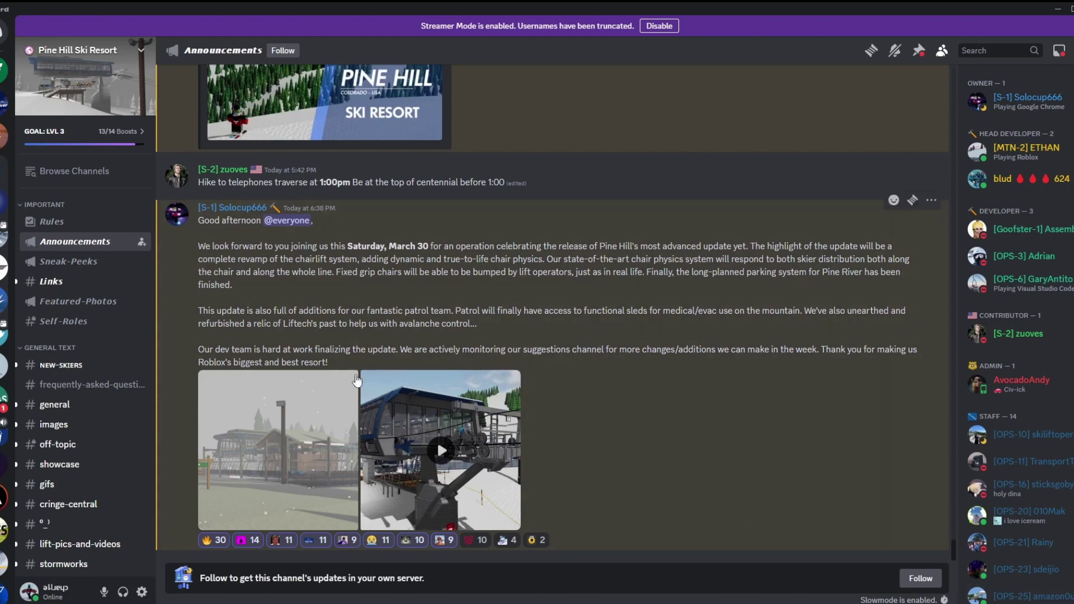
pyautogui.moveTo(203, 311); pyautogui.dragTo(675, 317)
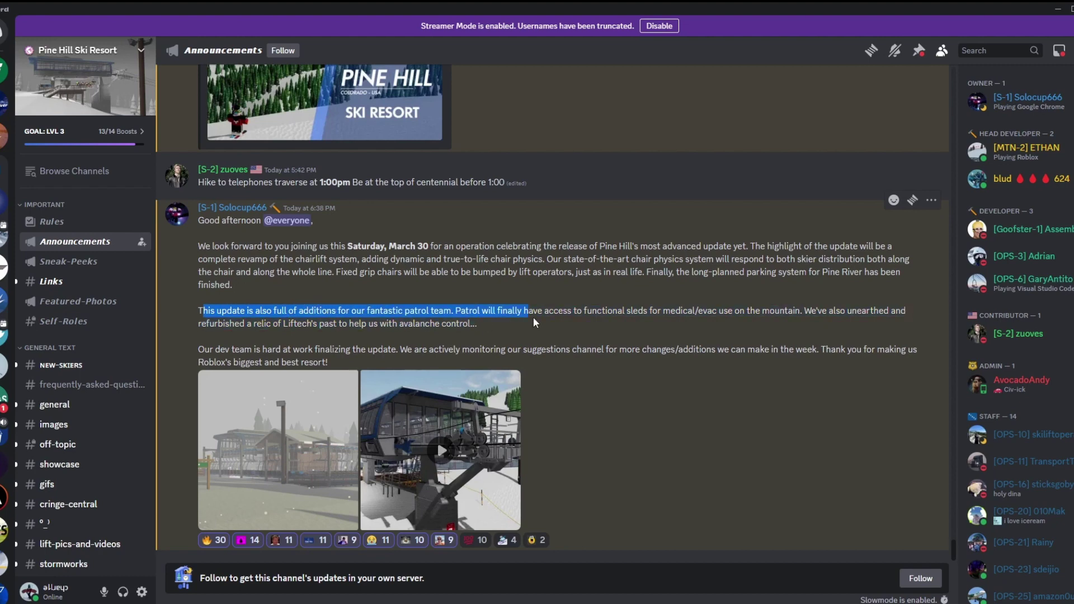
pyautogui.click(667, 331)
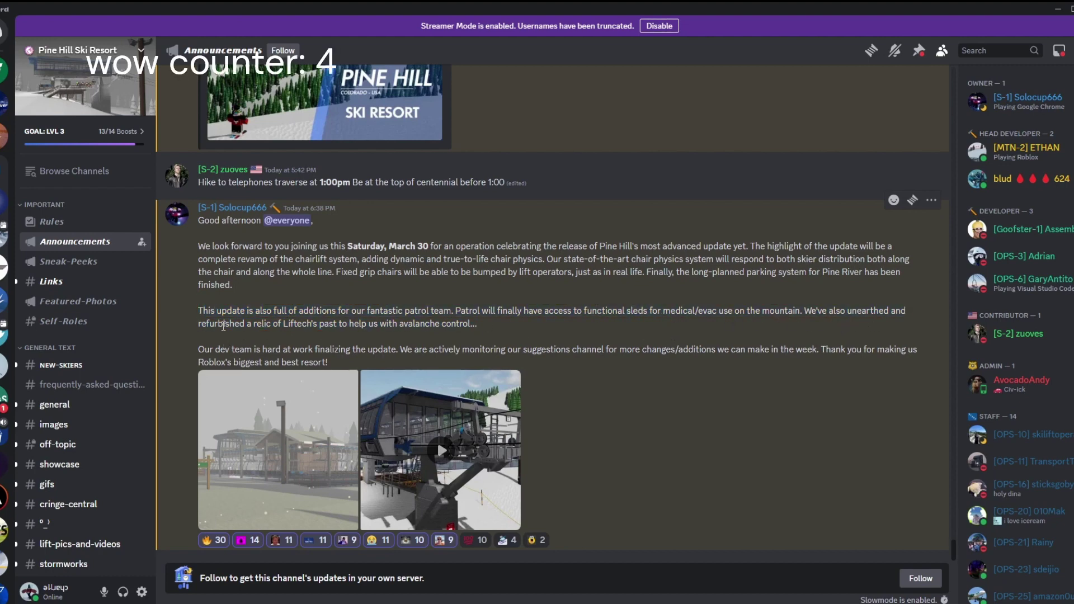
pyautogui.moveTo(219, 325); pyautogui.dragTo(479, 326)
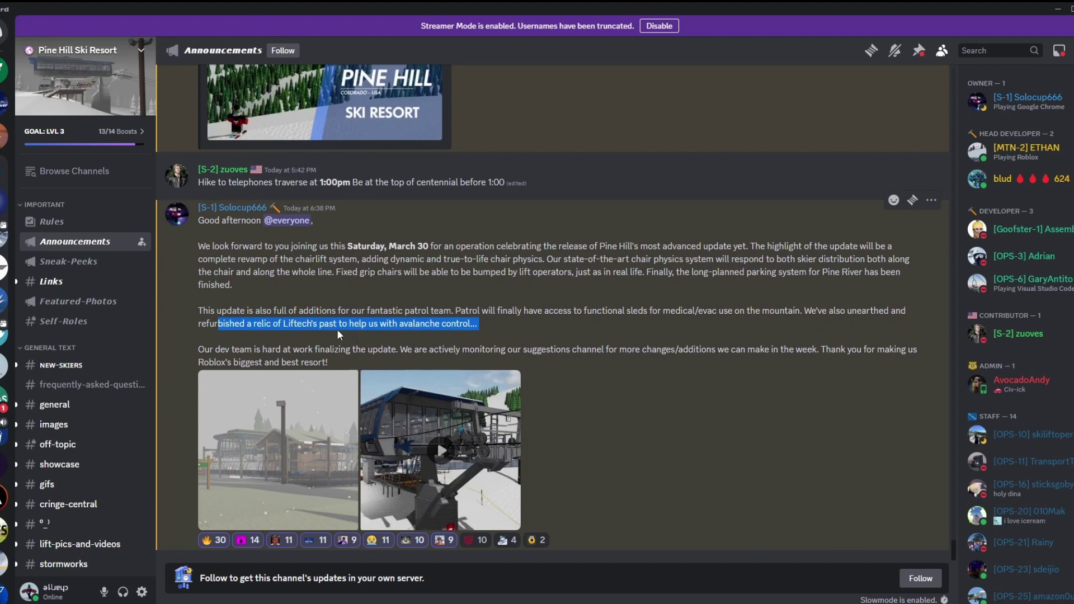
pyautogui.click(390, 339)
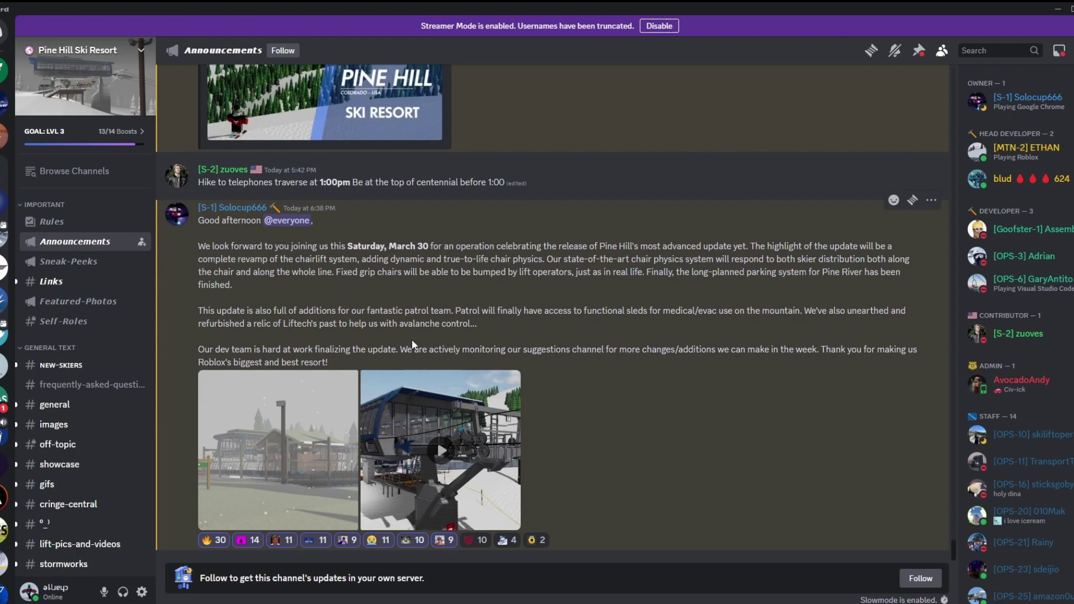
pyautogui.scroll(2, 449, 364)
pyautogui.scroll(1, 465, 365)
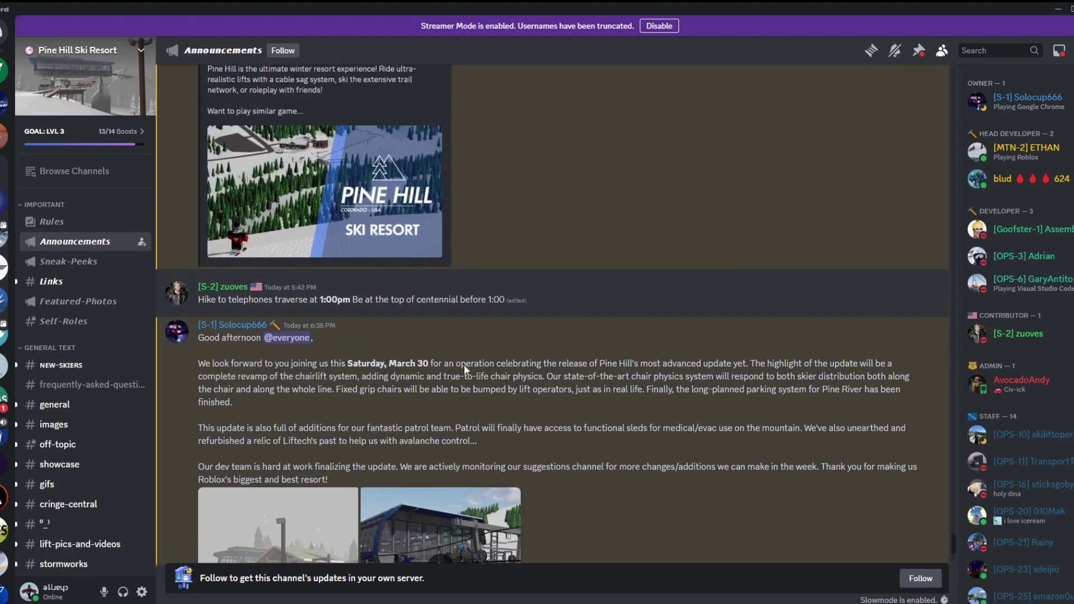
pyautogui.scroll(-3, 464, 364)
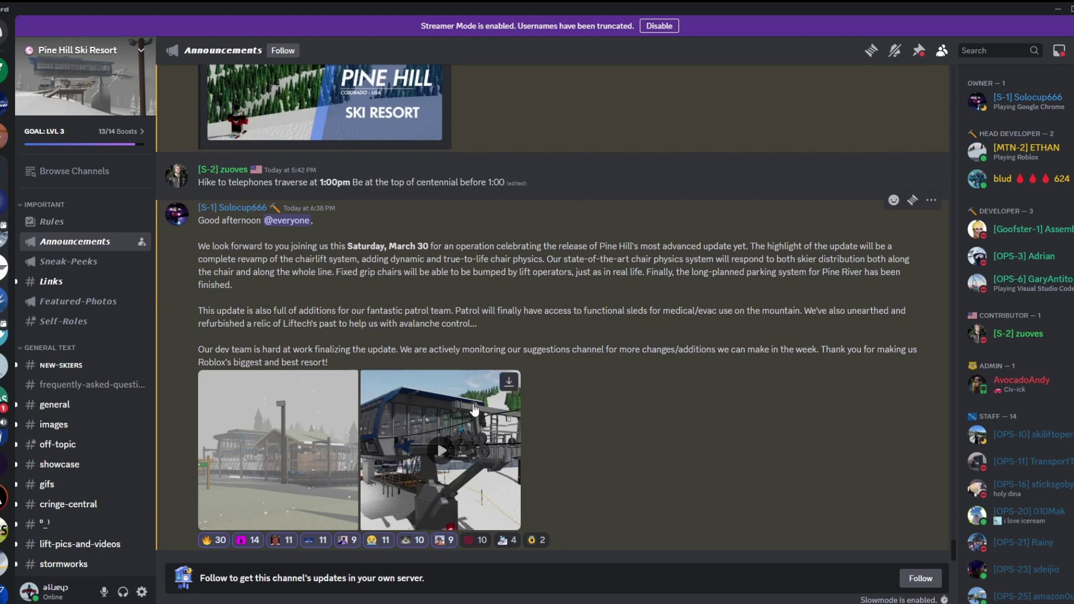
pyautogui.scroll(1, 588, 381)
pyautogui.scroll(-1, 662, 378)
pyautogui.click(326, 489)
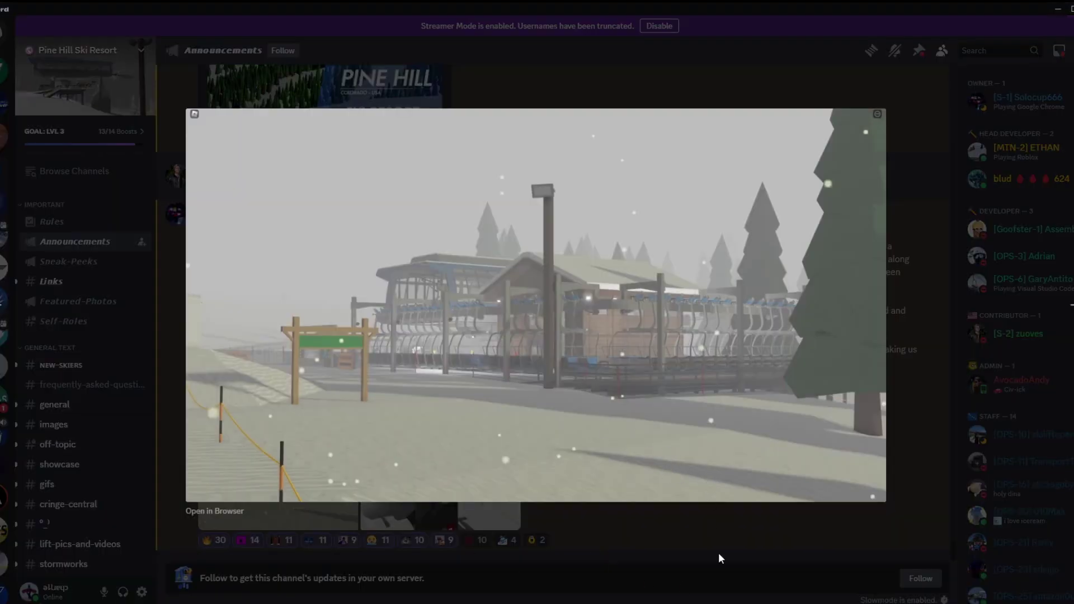
pyautogui.click(684, 539)
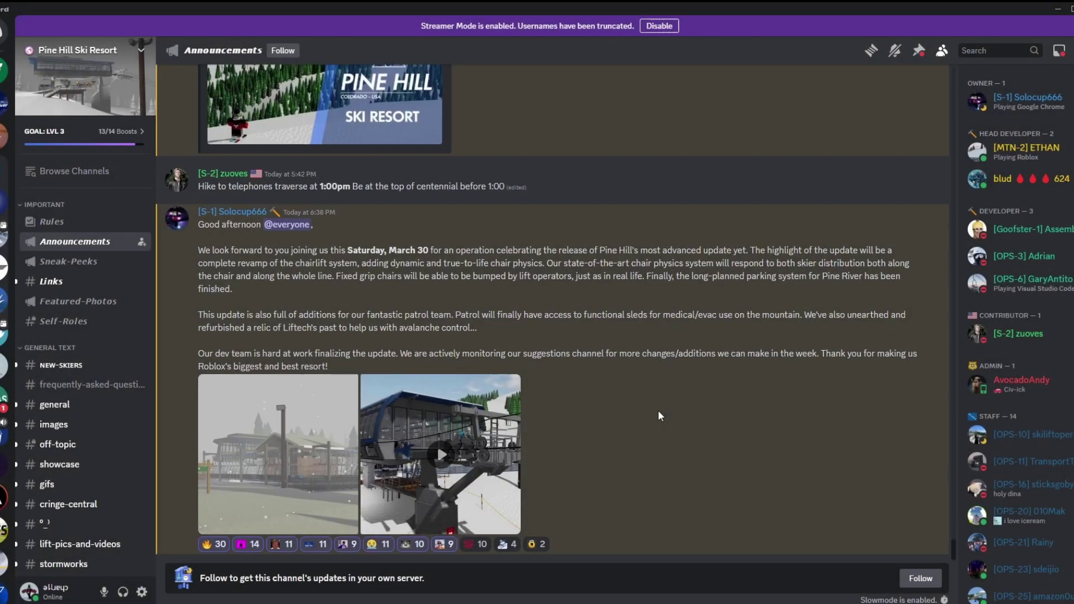